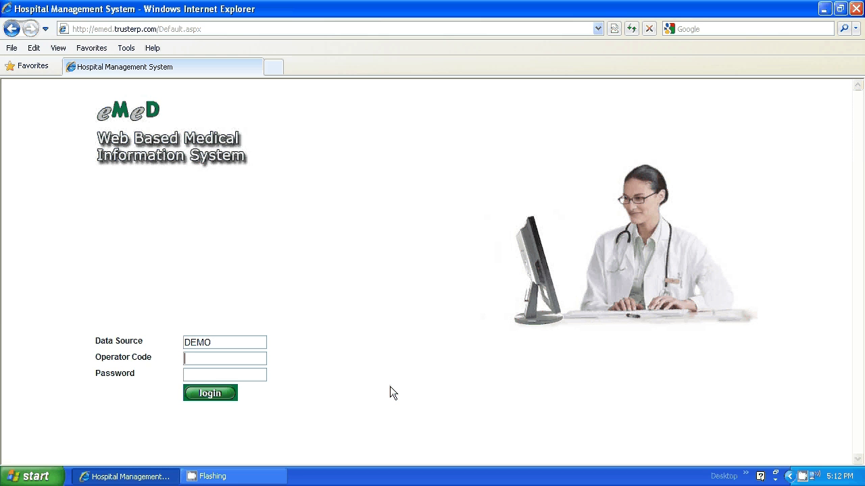
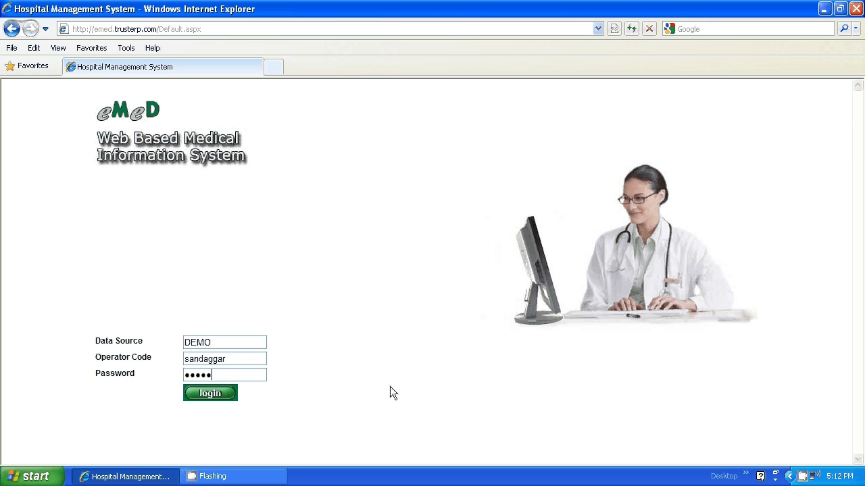
- Log in and start a new patient registration from the reception home page
click(216, 392)
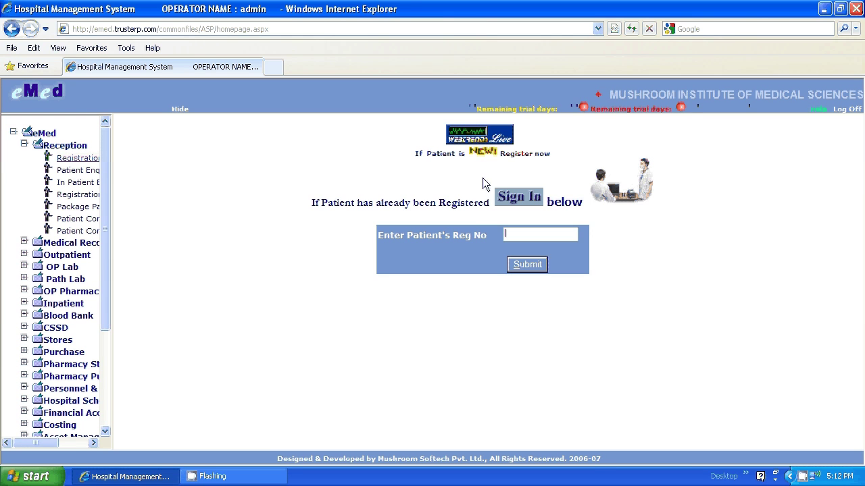
click(482, 152)
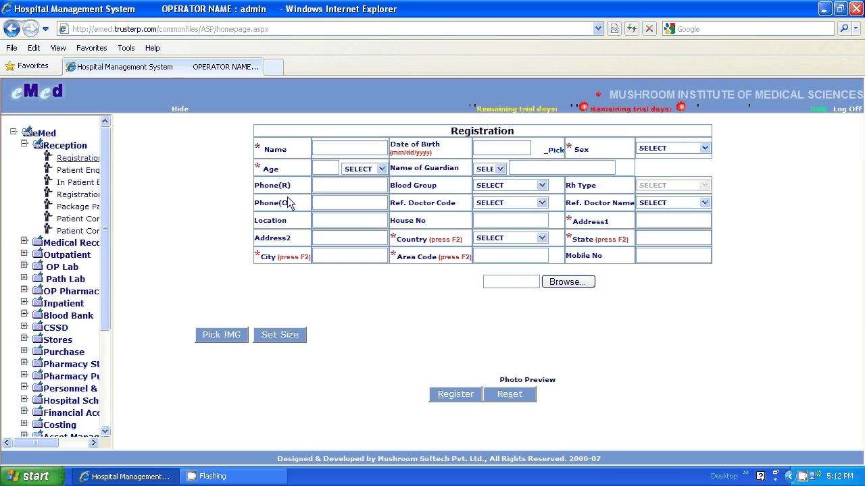
- Fill the Name field with the new patient's first name from the autocomplete suggestion
text(Sangee)
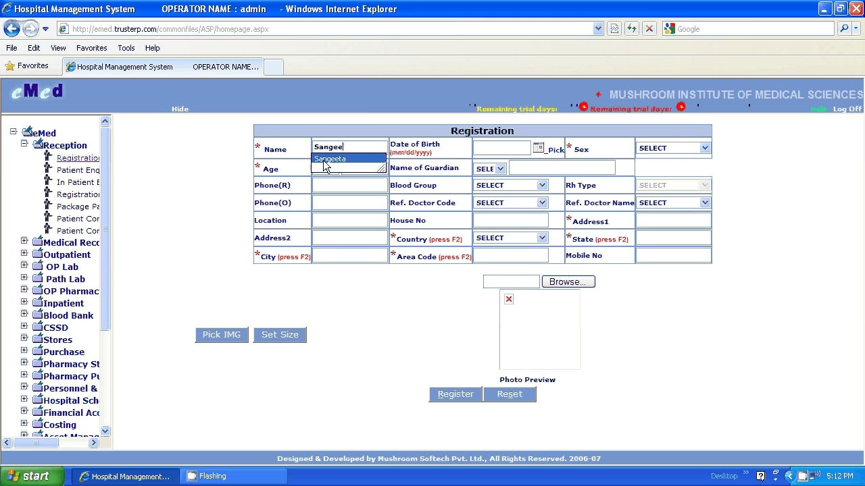
click(325, 161)
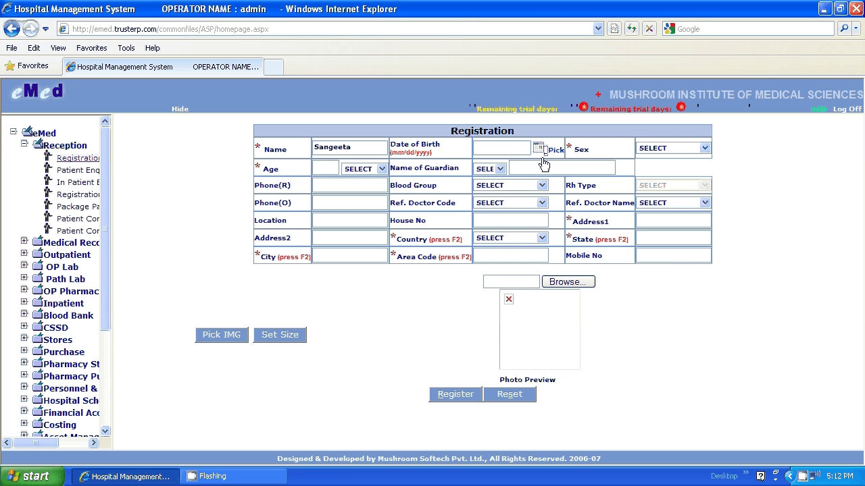
- Set the Date of Birth to 4/25/1974 with the calendar picker
click(543, 162)
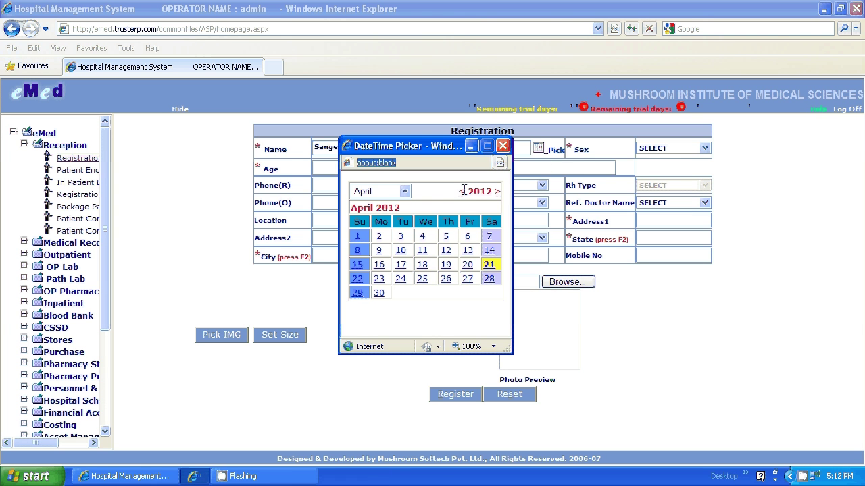
click(462, 194)
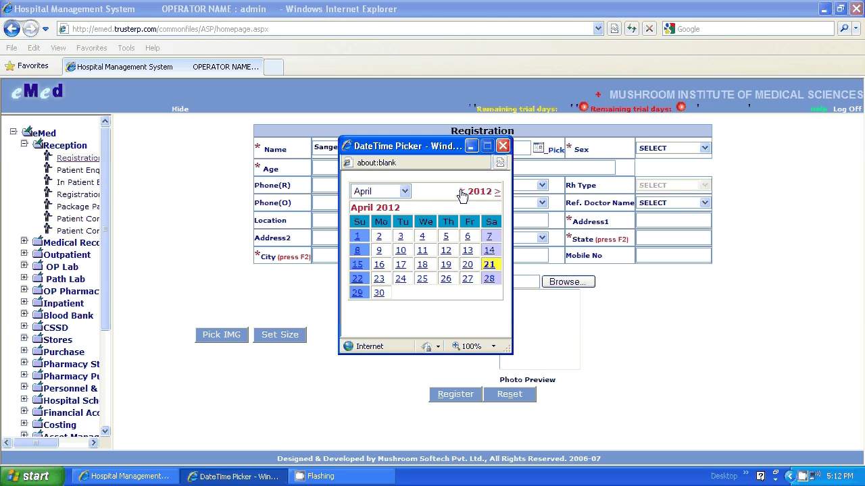
click(462, 193)
click(461, 194)
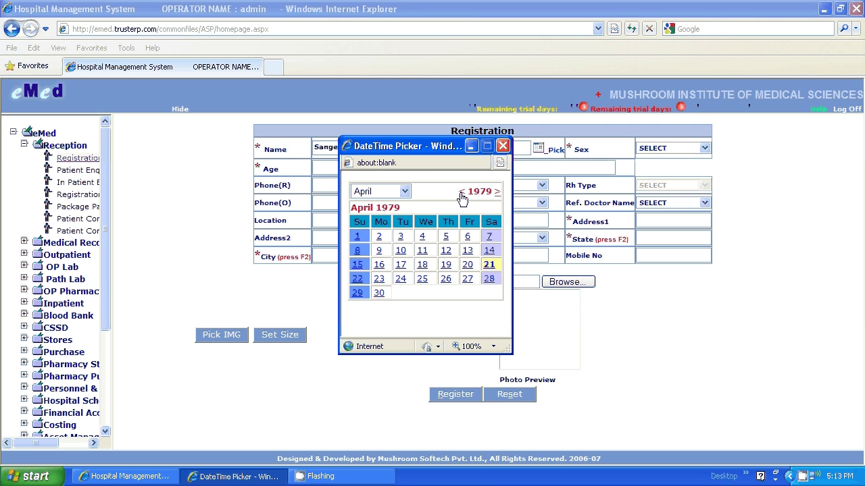
click(446, 280)
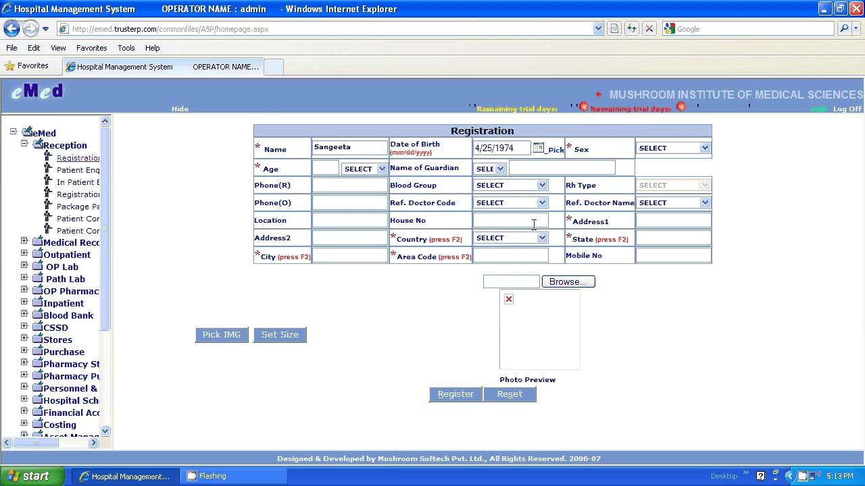
- Set sex to FEMALE and enter the guardian's name and residence phone number
click(702, 149)
click(669, 168)
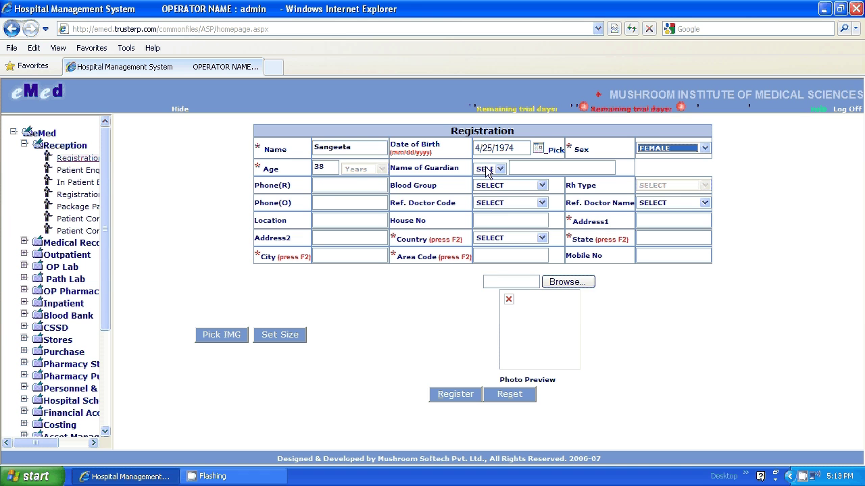
click(532, 167)
text(S)
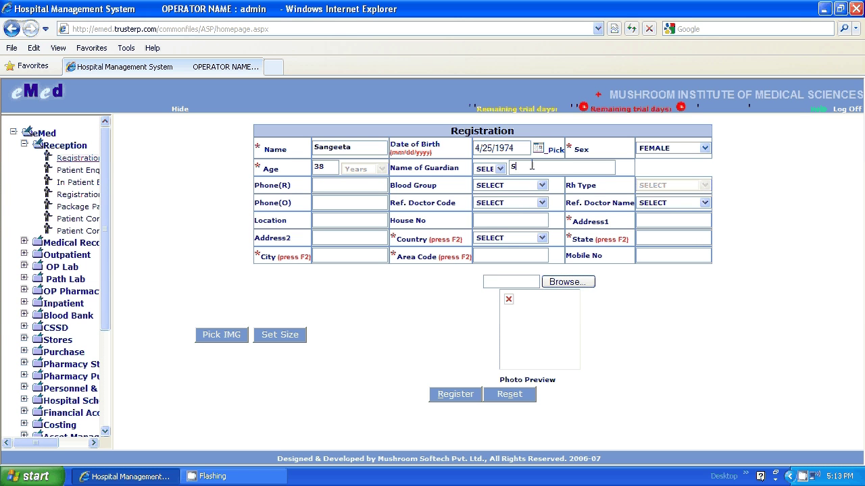
text(andeep)
click(318, 182)
text(434637378)
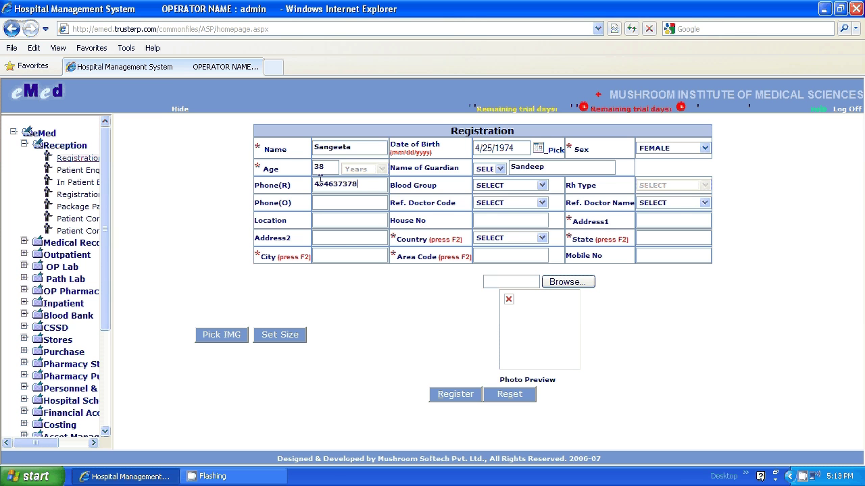
- Set blood group to B +Ve and enter the office phone number
click(511, 186)
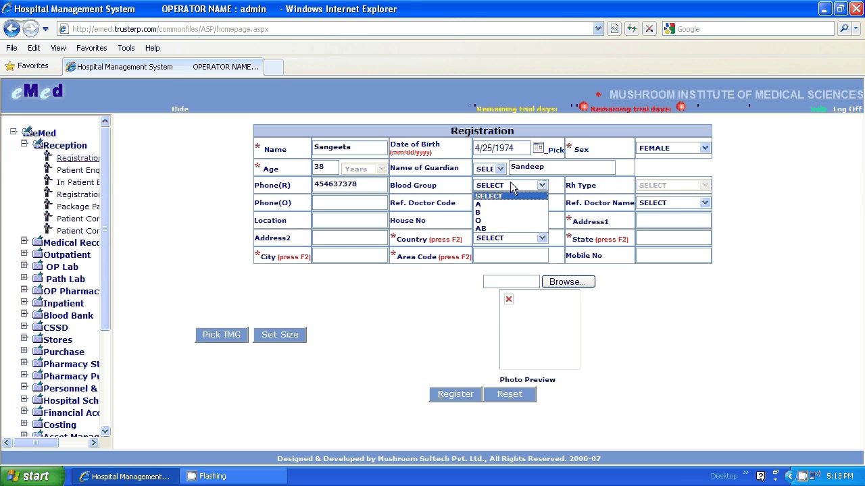
click(500, 212)
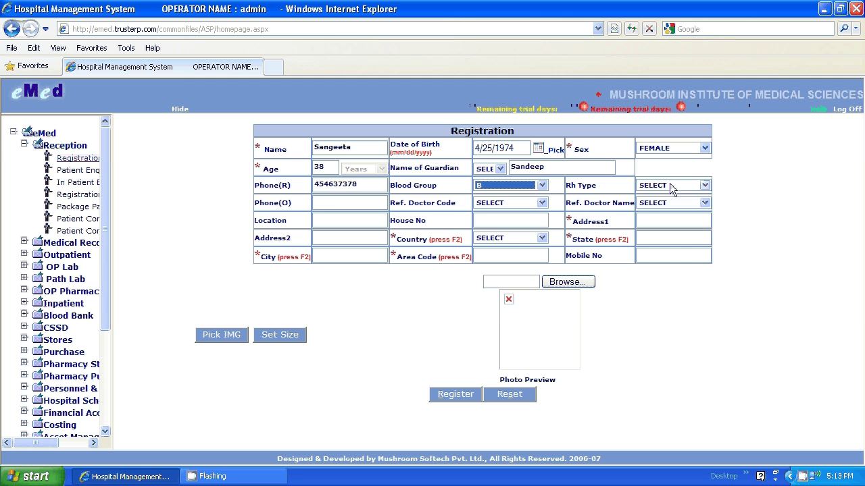
click(672, 186)
click(651, 204)
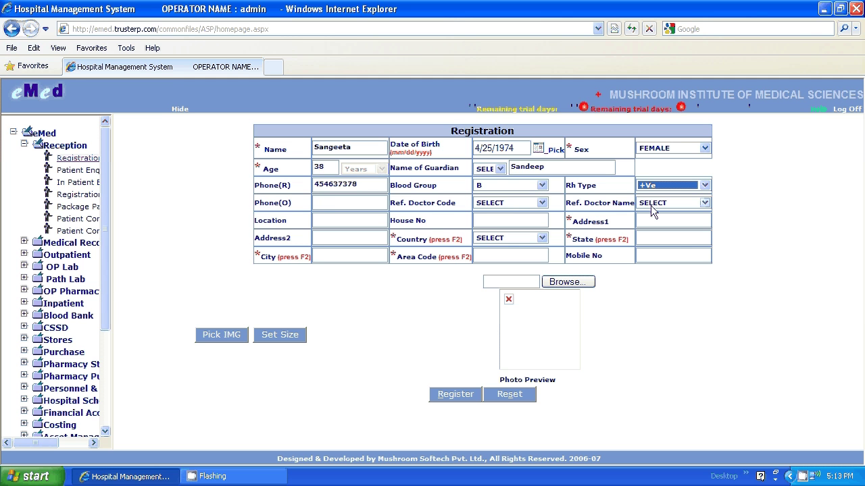
click(335, 204)
text(343546637)
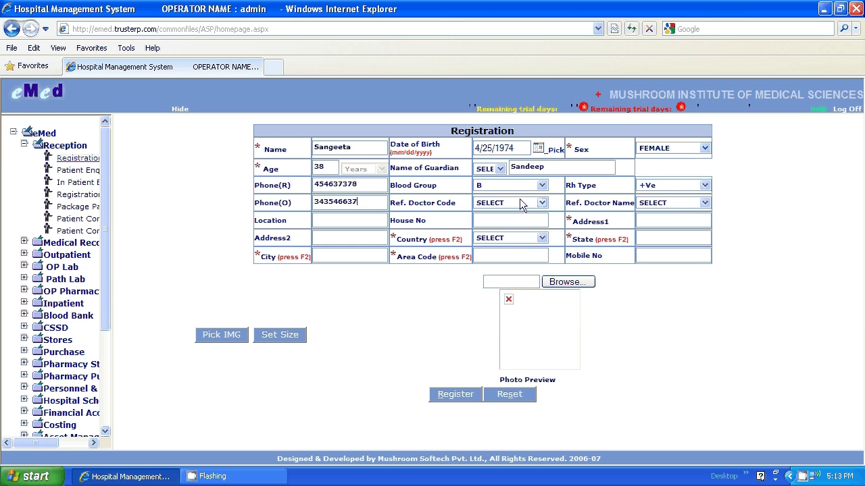
- Set the referring doctor code to DR003
click(519, 202)
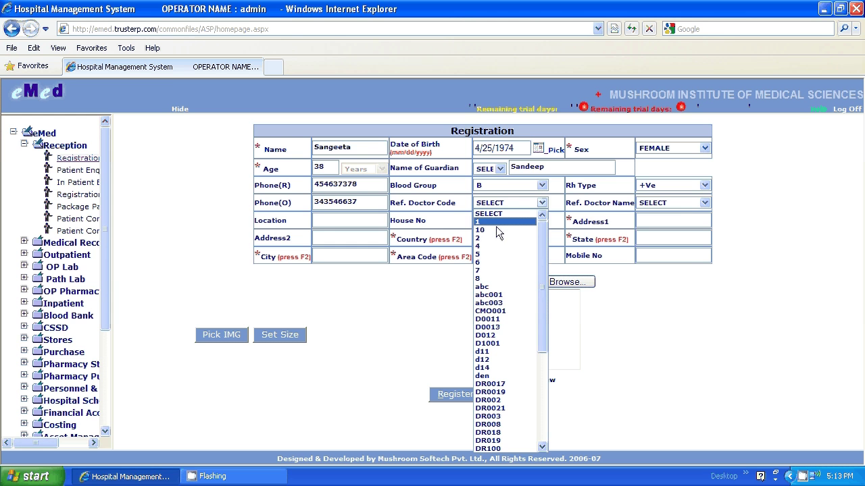
click(490, 345)
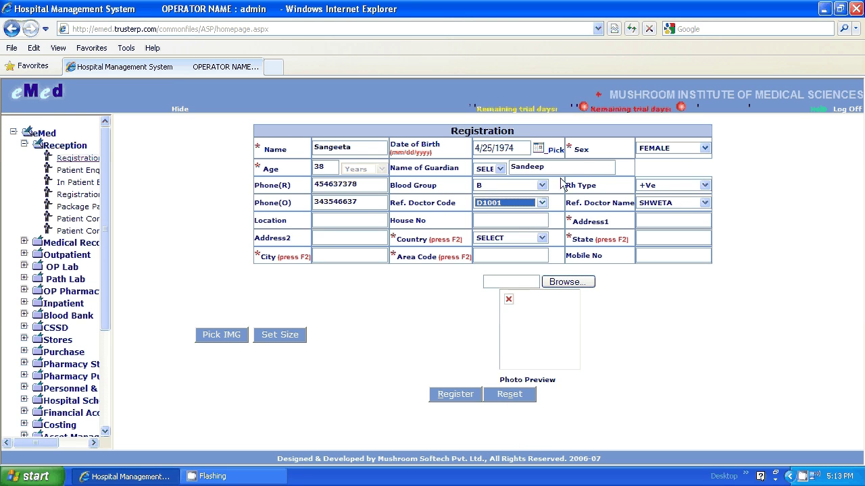
click(536, 203)
click(499, 283)
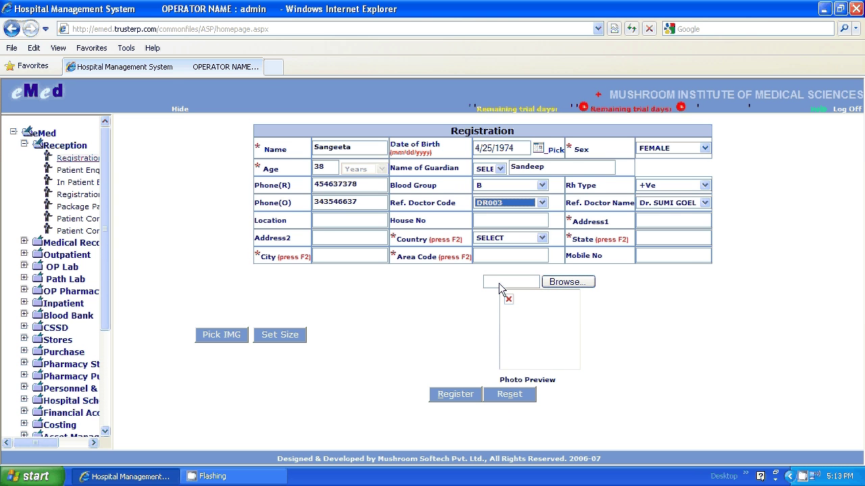
click(321, 217)
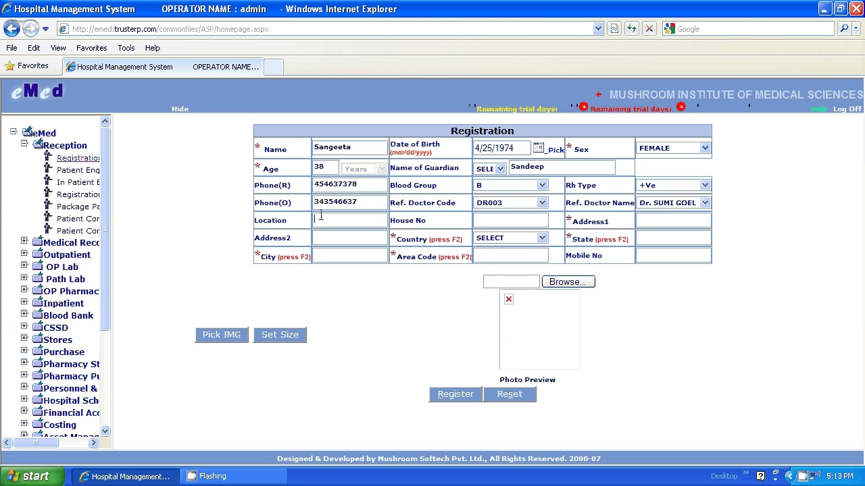
- Fill in the patient's location, house number and both address lines, and set Country to INDIA
text(Delhi)
click(484, 215)
key(Tab)
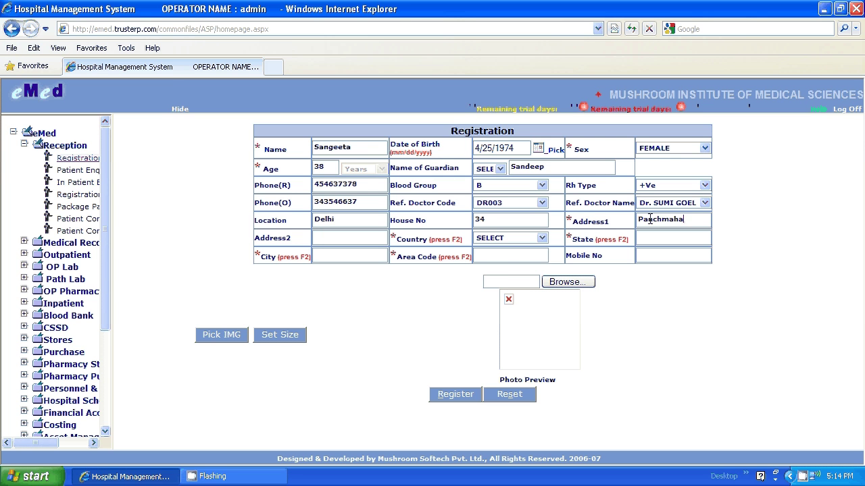
click(348, 240)
click(529, 241)
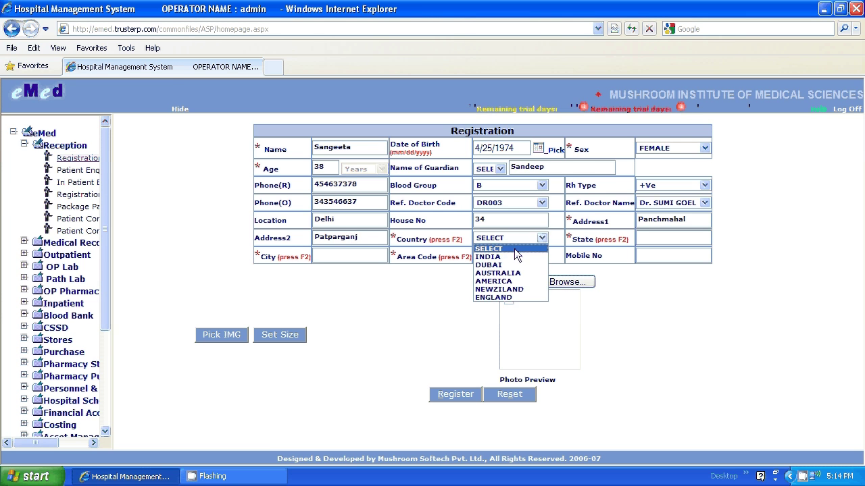
click(517, 257)
click(652, 240)
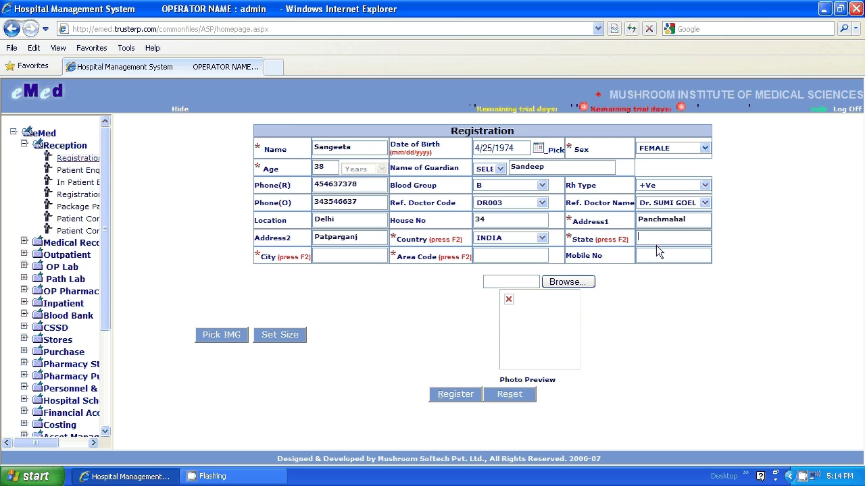
- Set State to DELHI and City to NEW DELHI from the F2 lookup lists
key(F2)
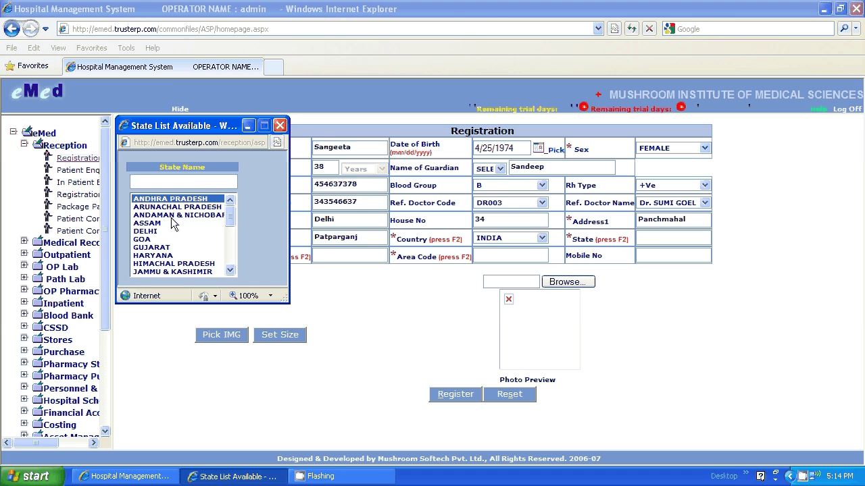
click(156, 231)
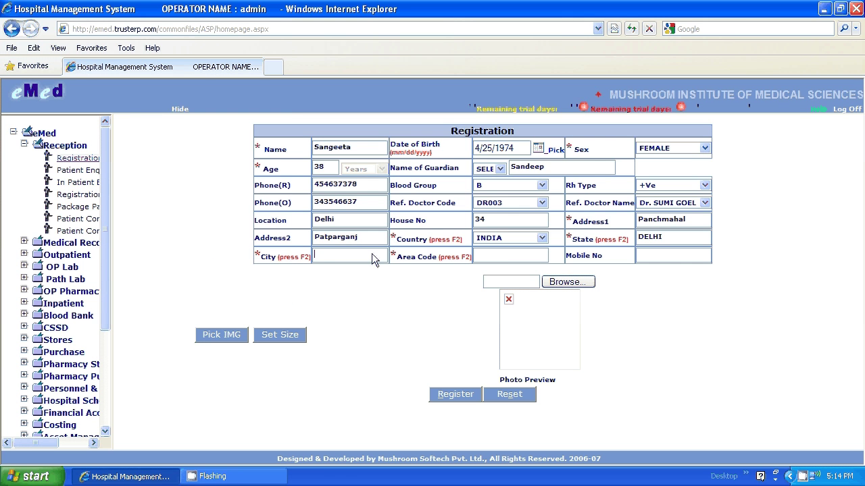
click(374, 260)
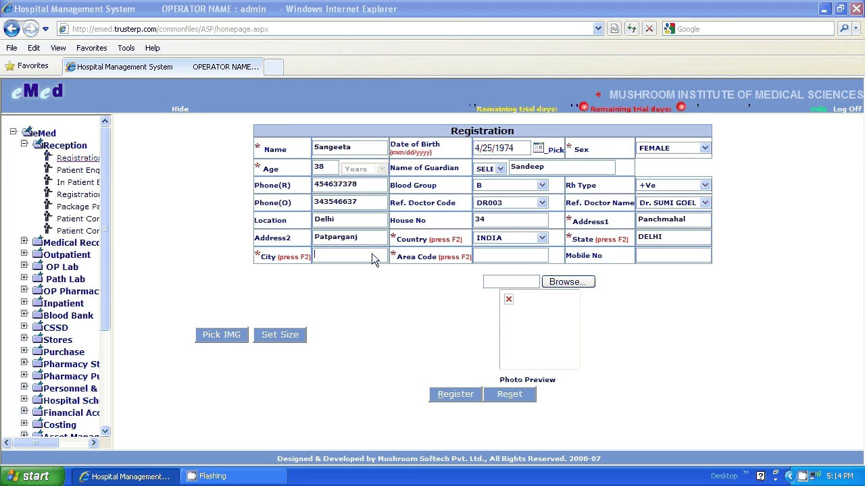
key(F2)
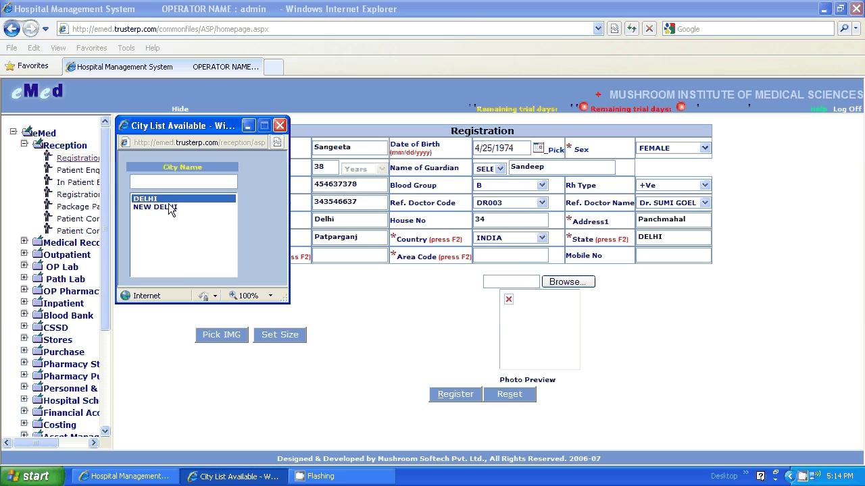
double_click(168, 206)
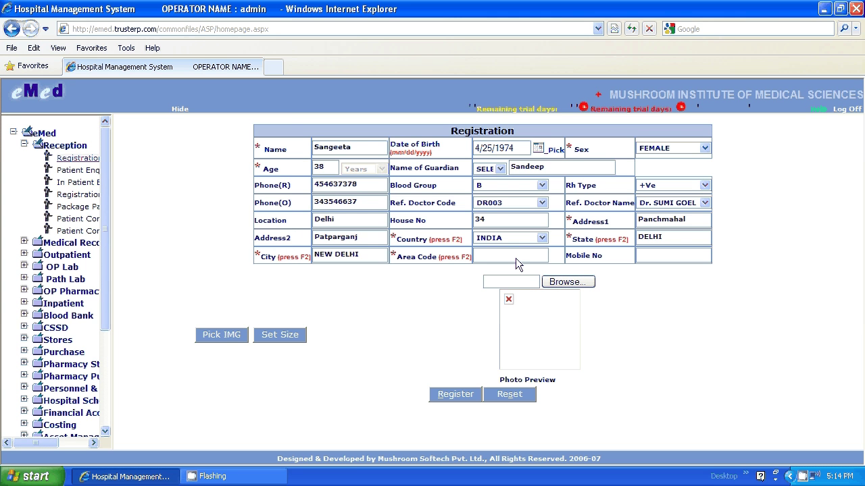
key(F2)
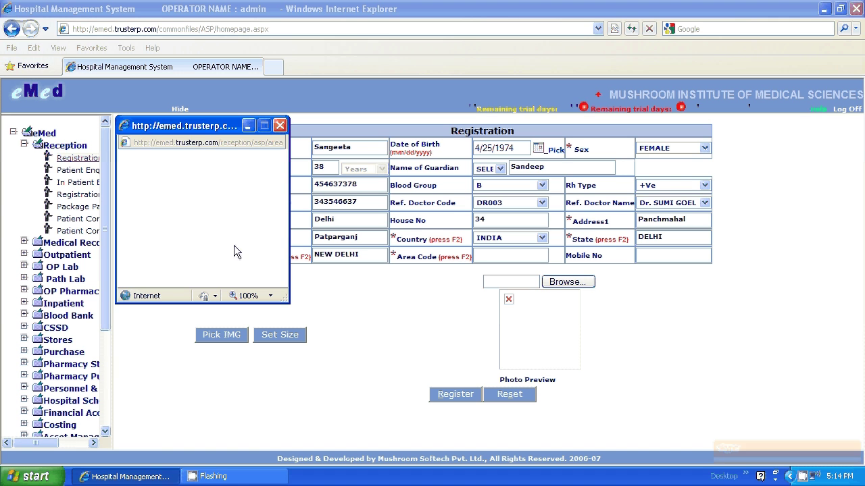
- Set Area Code to NEW DELHI and enter the patient's mobile number
click(173, 198)
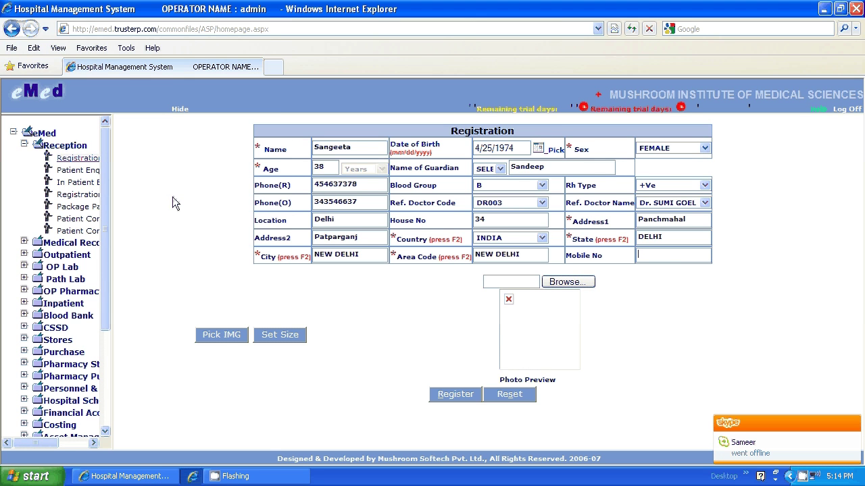
click(664, 261)
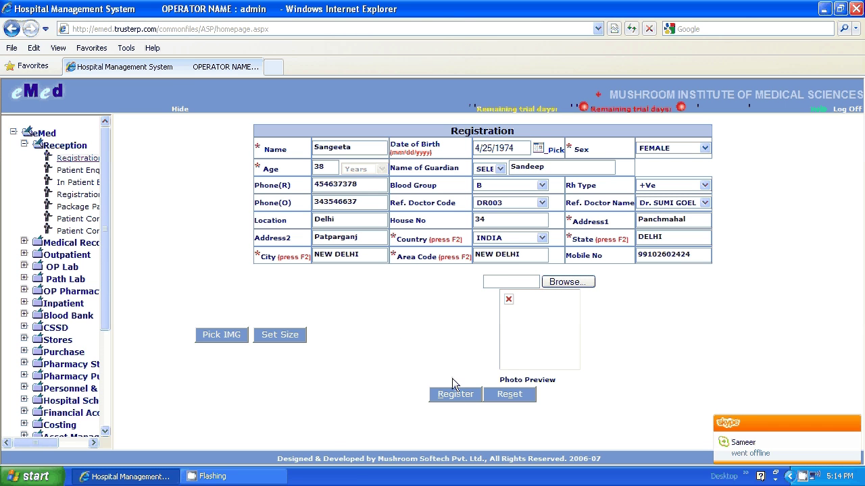
- Set the guardian relation to W/O and register the patient, confirming the submission
click(452, 396)
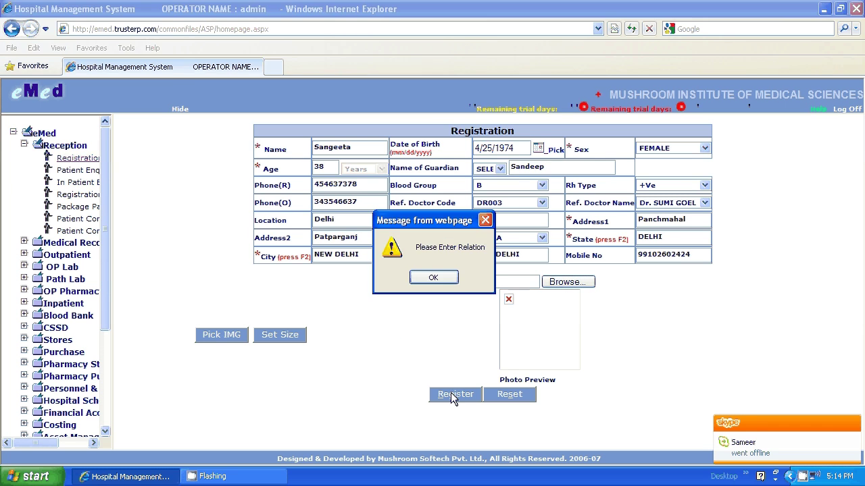
click(437, 284)
click(500, 168)
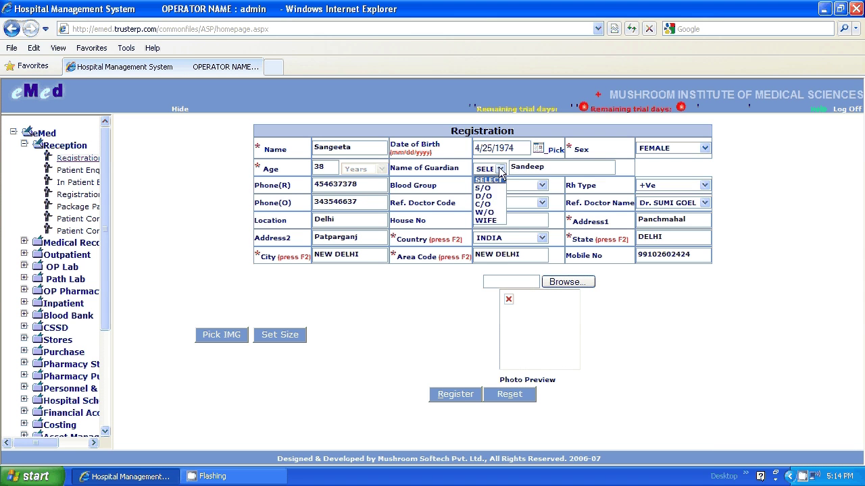
click(486, 212)
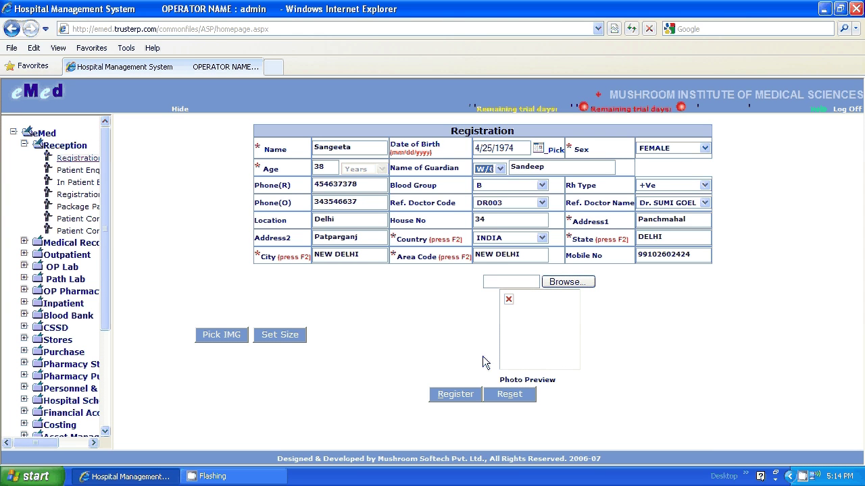
click(460, 395)
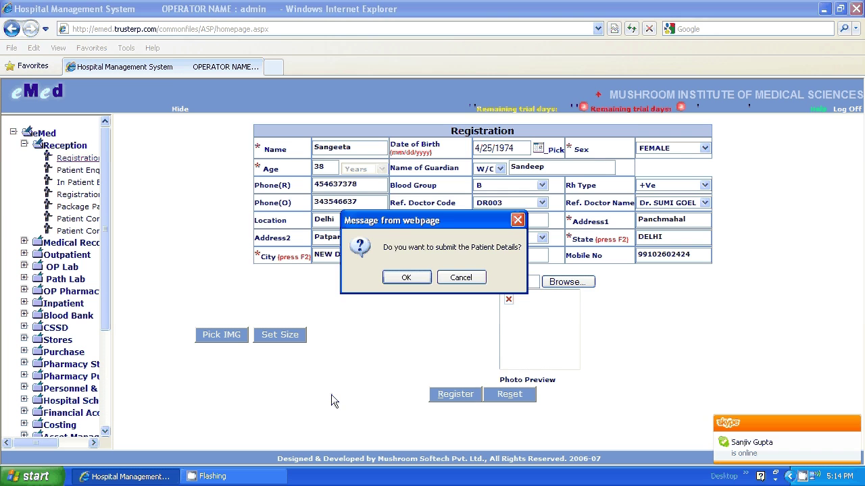
click(407, 278)
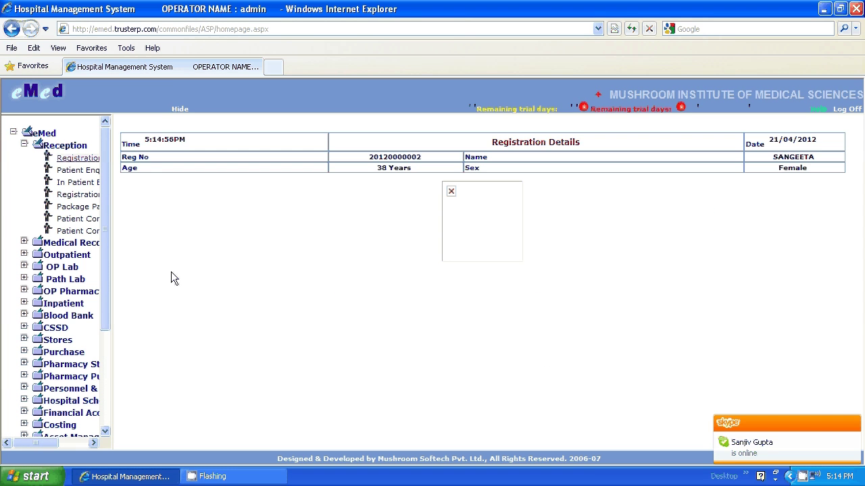
- View the Past, Surgical, Menstrual and Personal History forms under Medical Records > Medical History
click(23, 241)
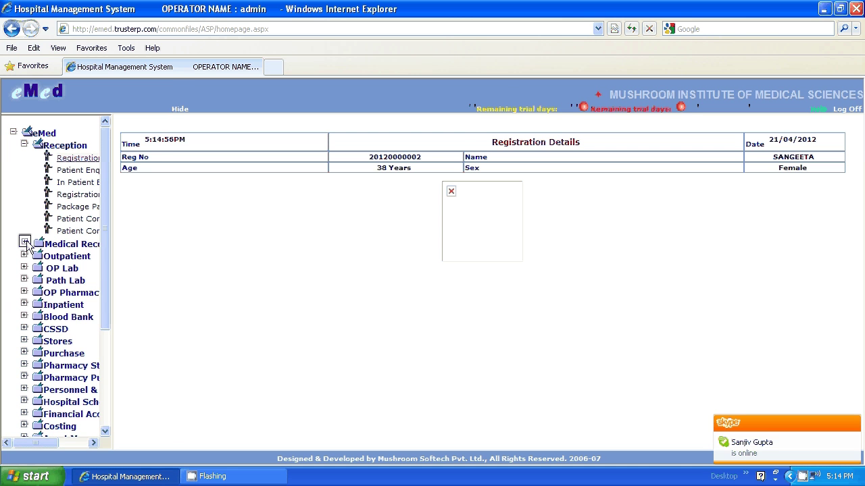
click(34, 255)
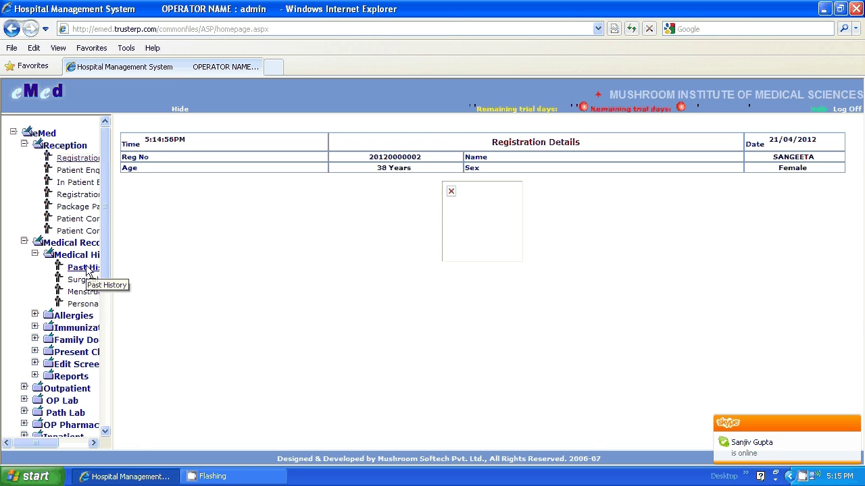
click(84, 268)
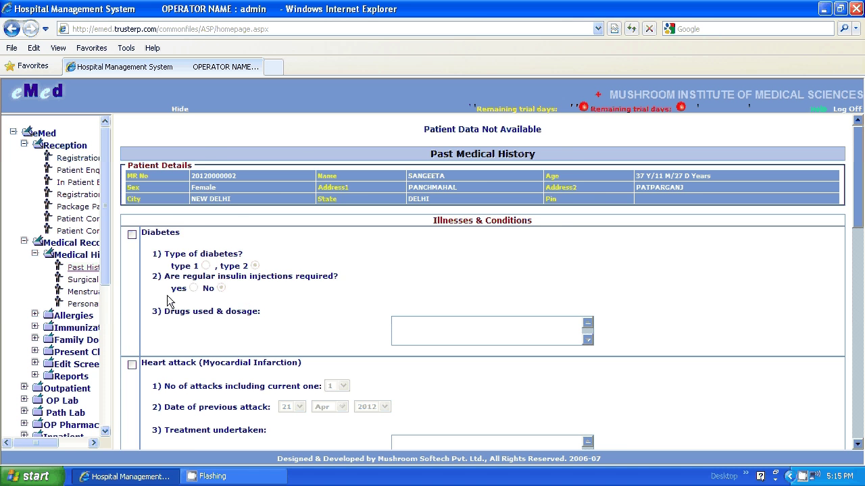
click(94, 279)
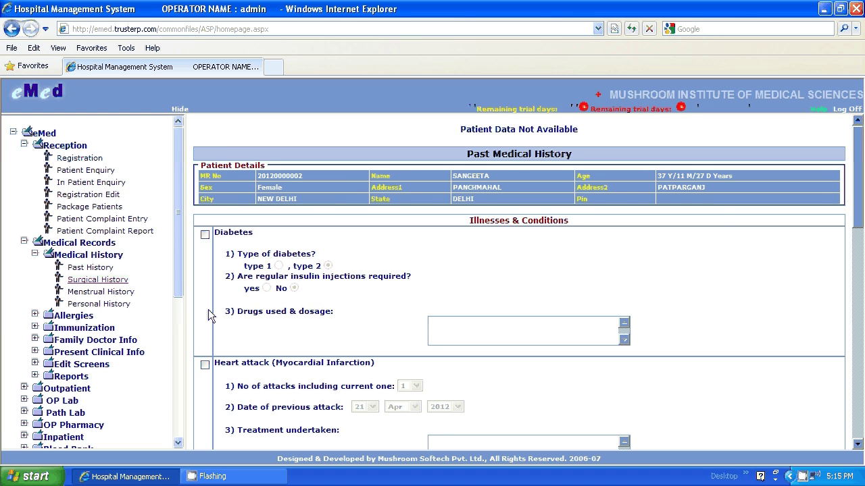
click(101, 292)
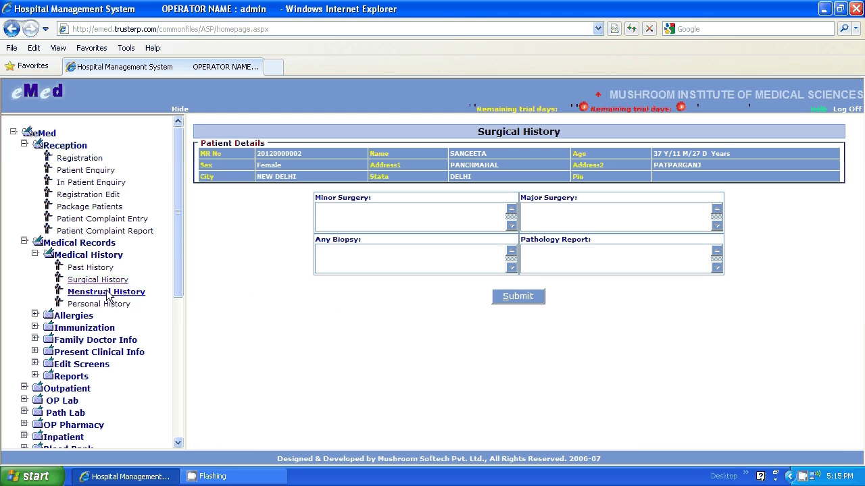
click(113, 305)
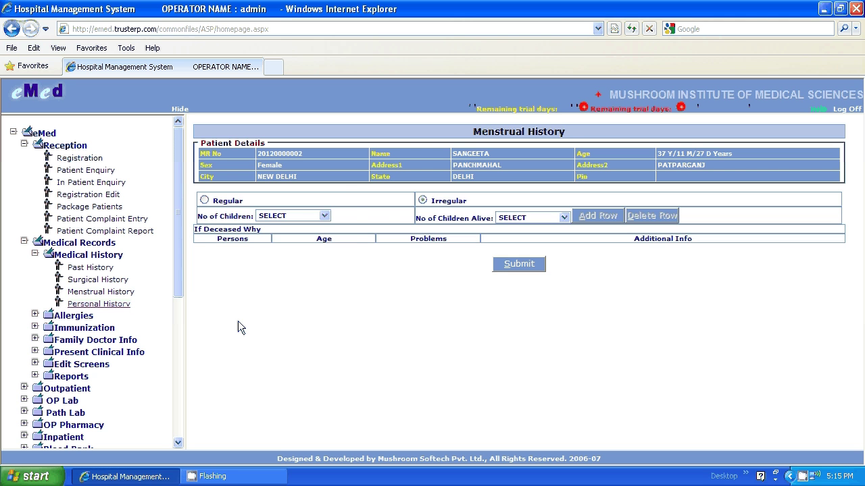
- View the Allergies form, then the Immunization History form
click(60, 316)
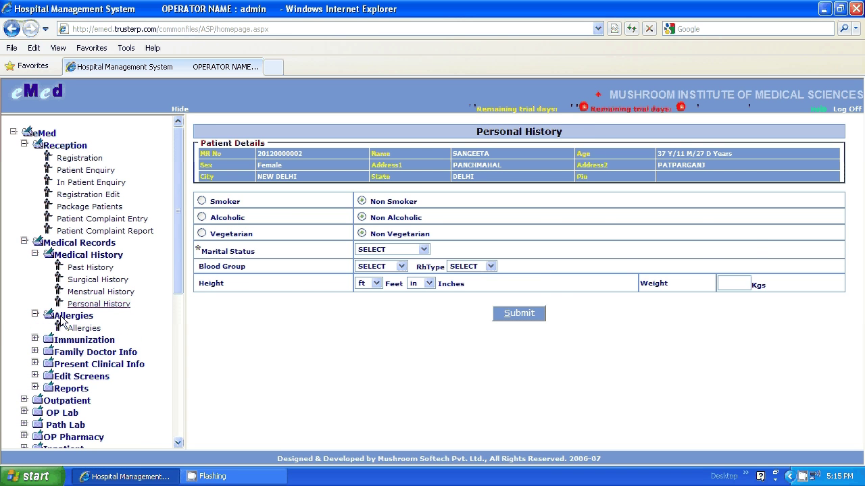
click(69, 328)
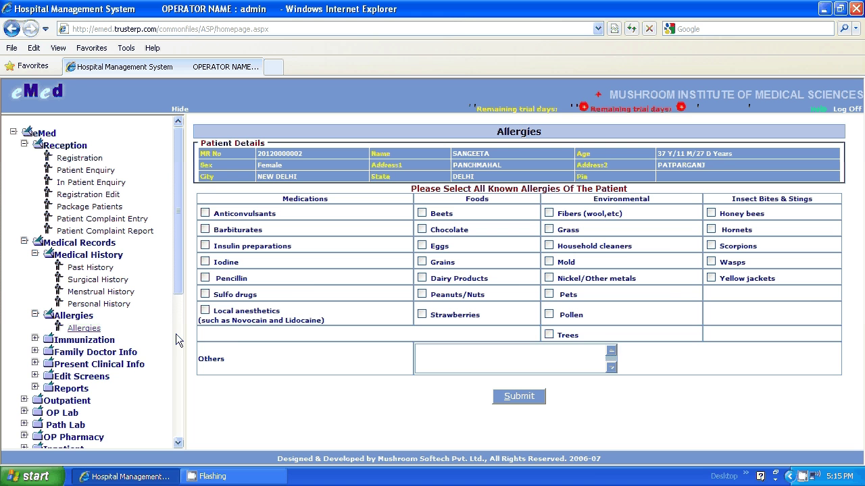
click(36, 339)
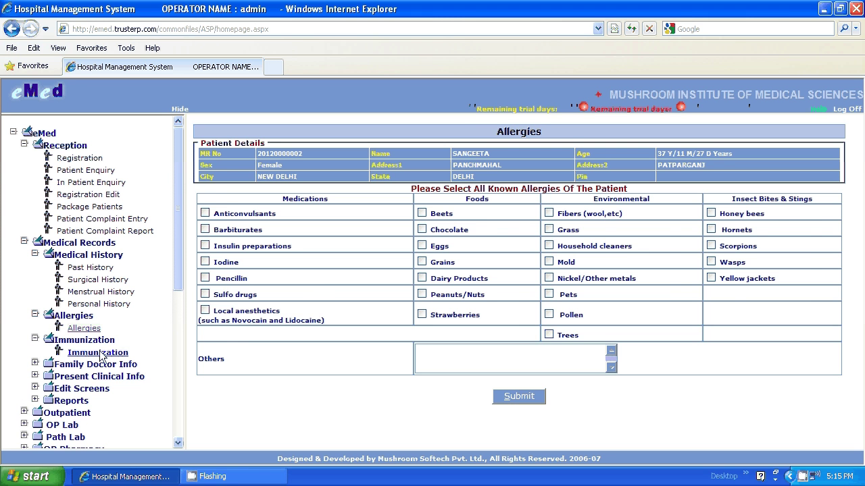
click(93, 352)
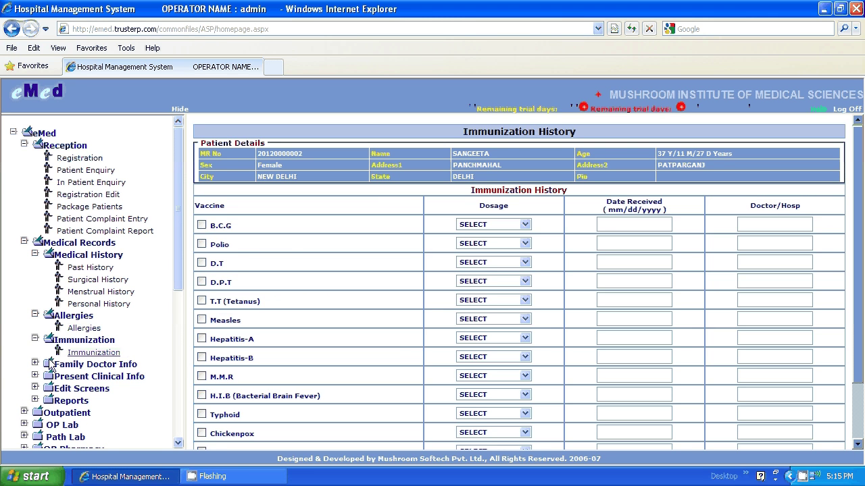
- View the Family Doctor form and the Vital Signs page, then expand Reports in the tree
click(35, 364)
click(94, 378)
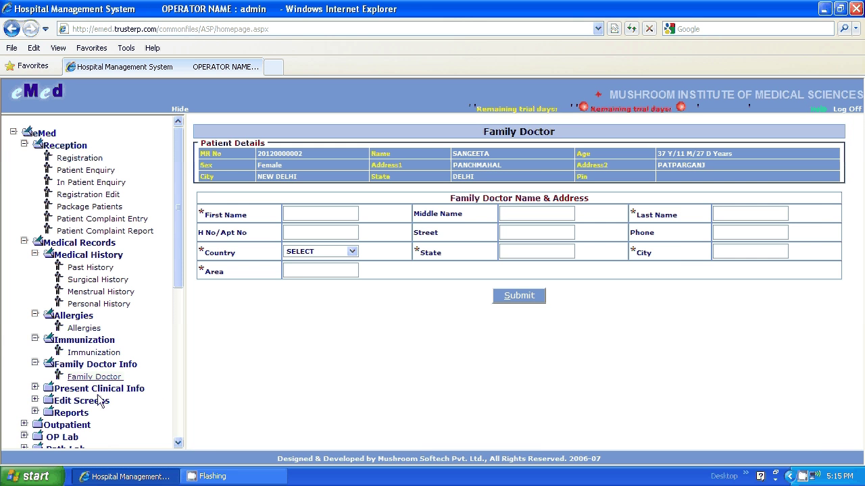
click(98, 389)
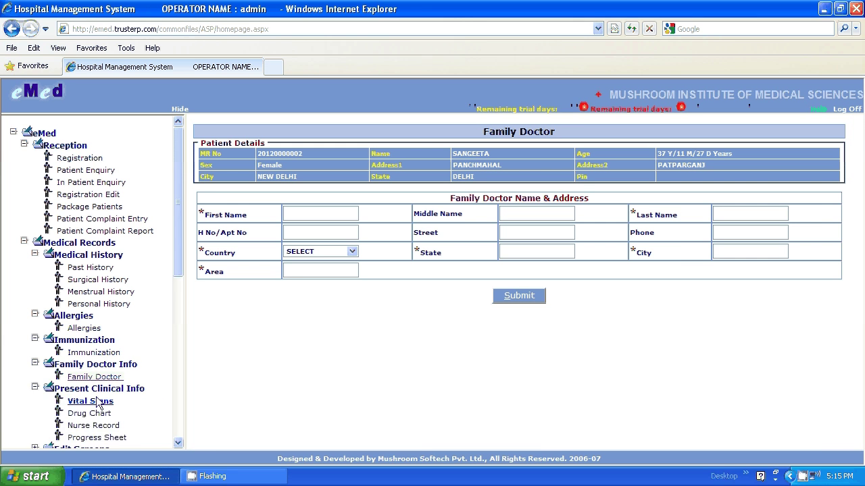
click(95, 402)
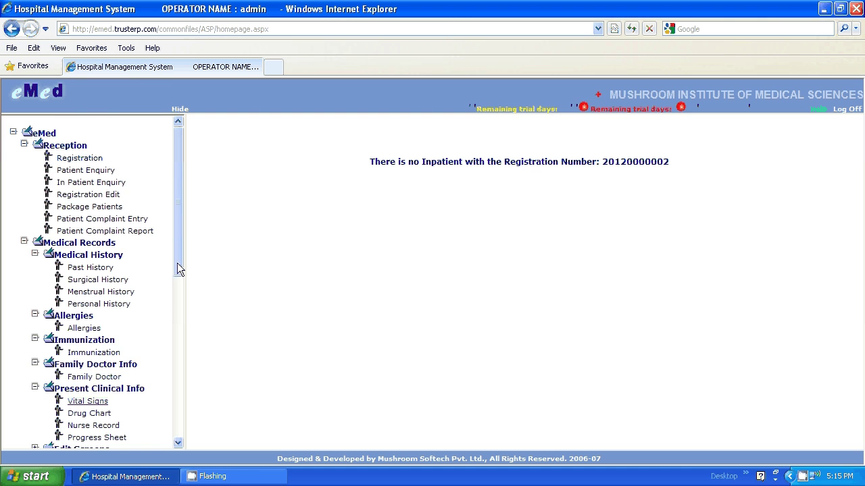
drag(178, 269, 179, 305)
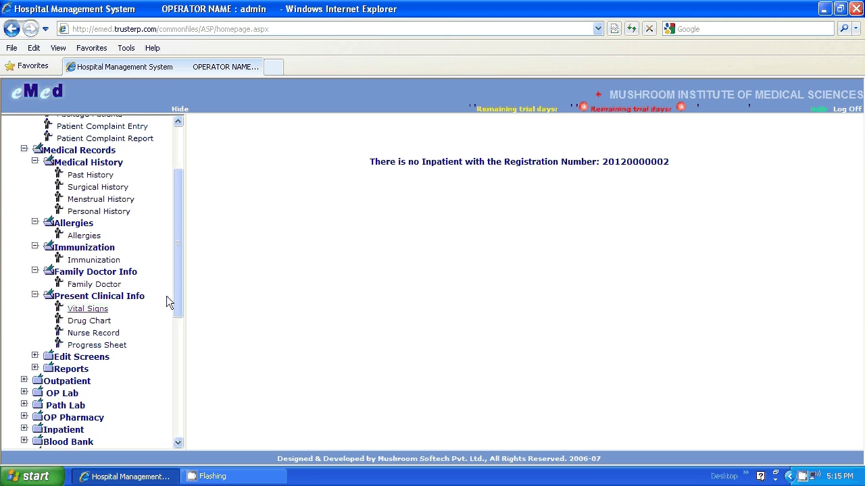
drag(178, 295, 178, 313)
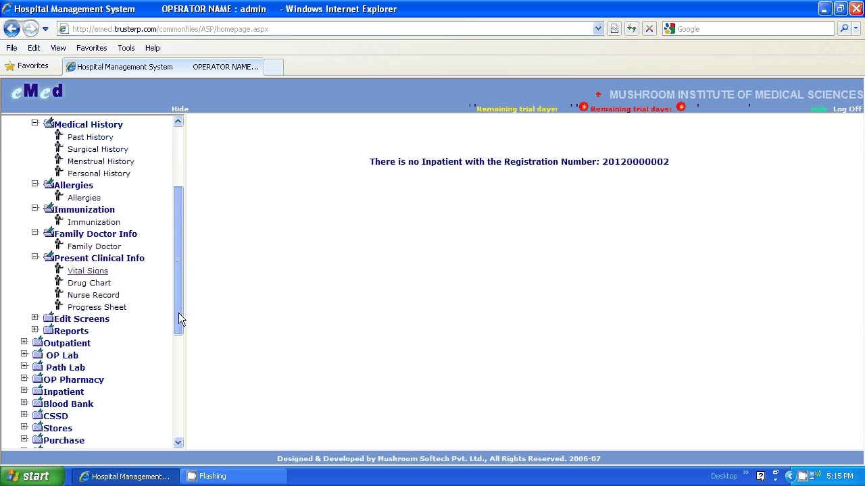
click(34, 330)
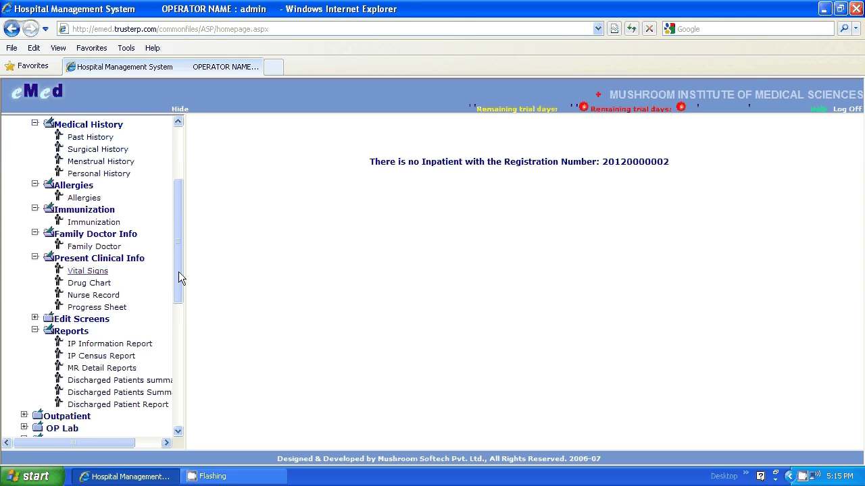
drag(179, 272, 178, 197)
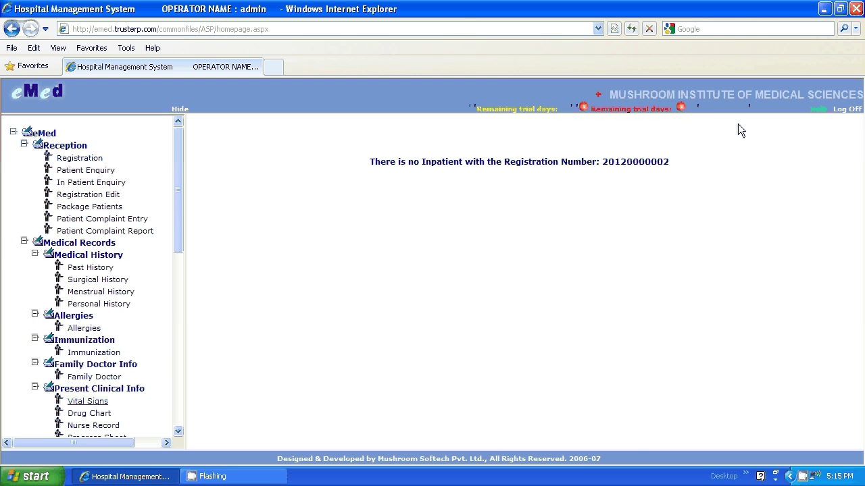
- Record diabetes requiring insulin injections in Past Medical History, then submit and confirm posting
click(95, 269)
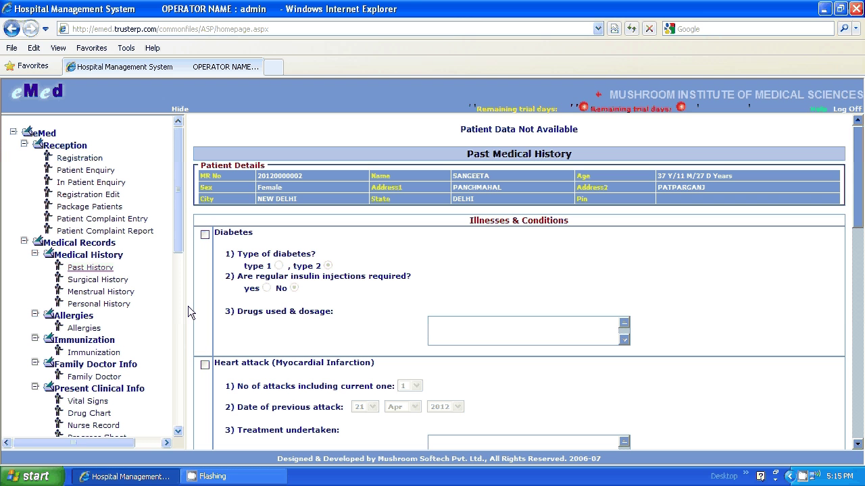
click(204, 234)
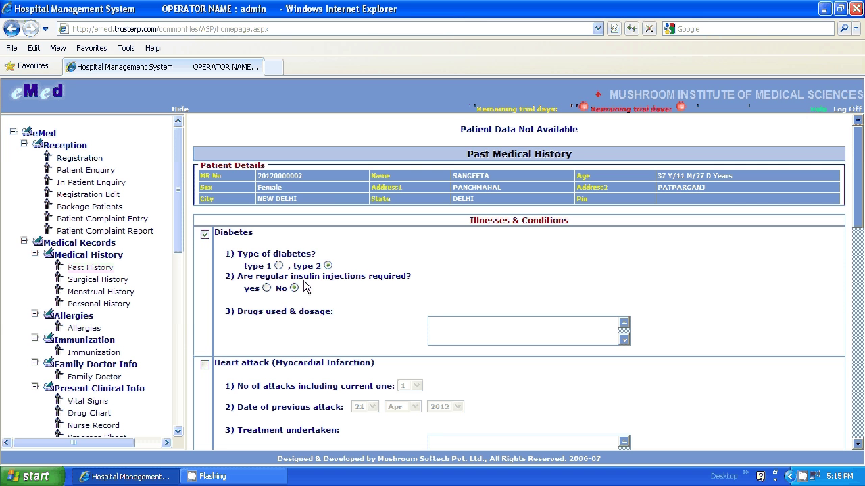
click(267, 288)
scroll(779, 310, down, 10)
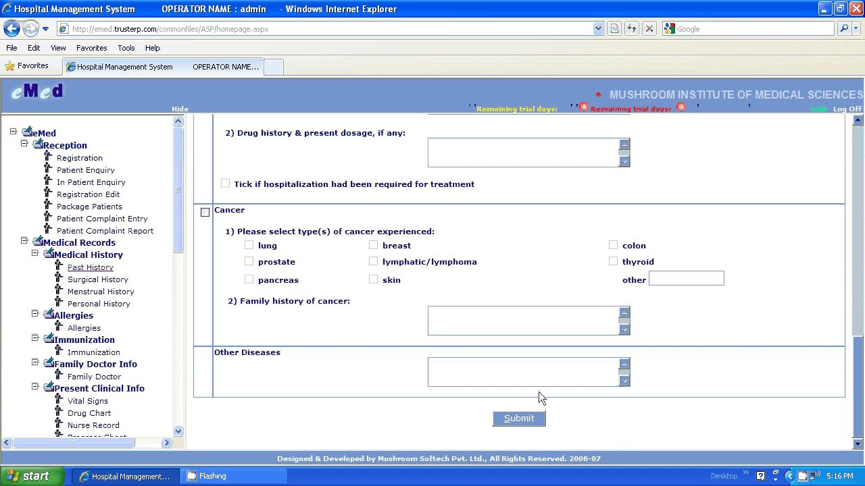
click(521, 416)
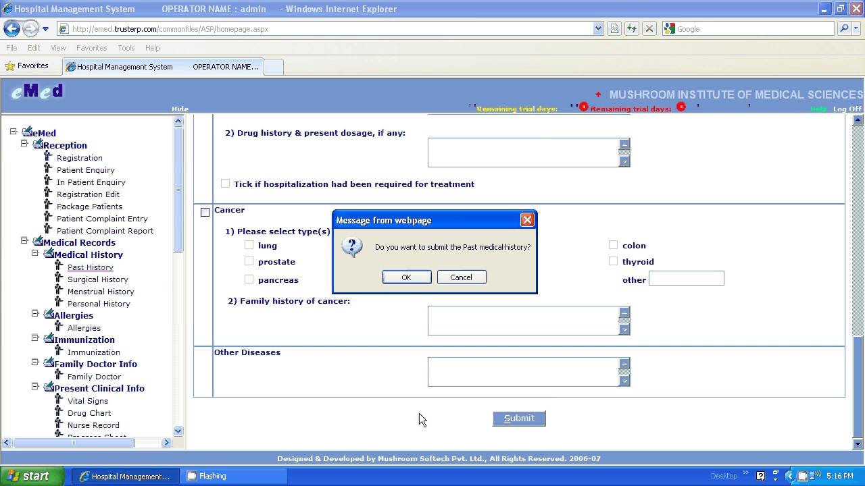
click(406, 277)
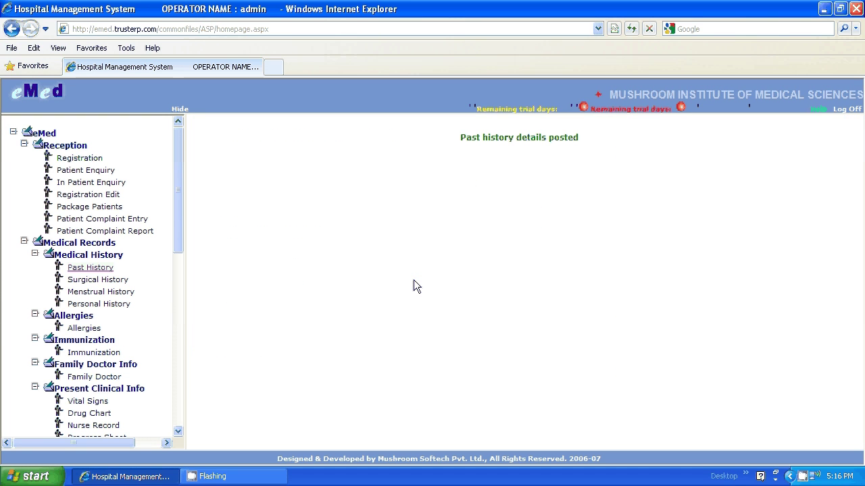